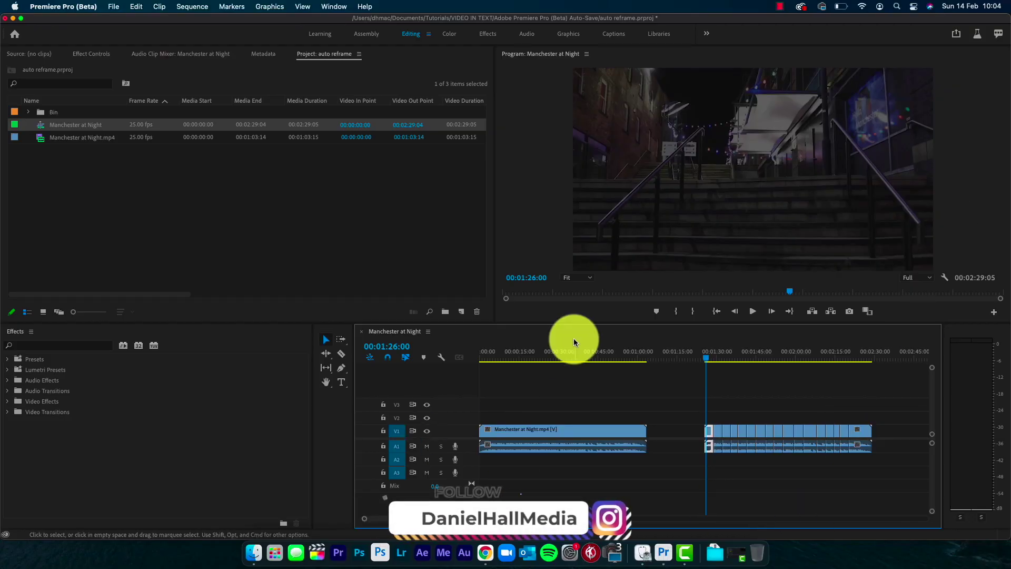
# Create a new sequence from the Manchester at Night.mp4 footage
pyautogui.moveTo(526, 354); pyautogui.dragTo(751, 405)
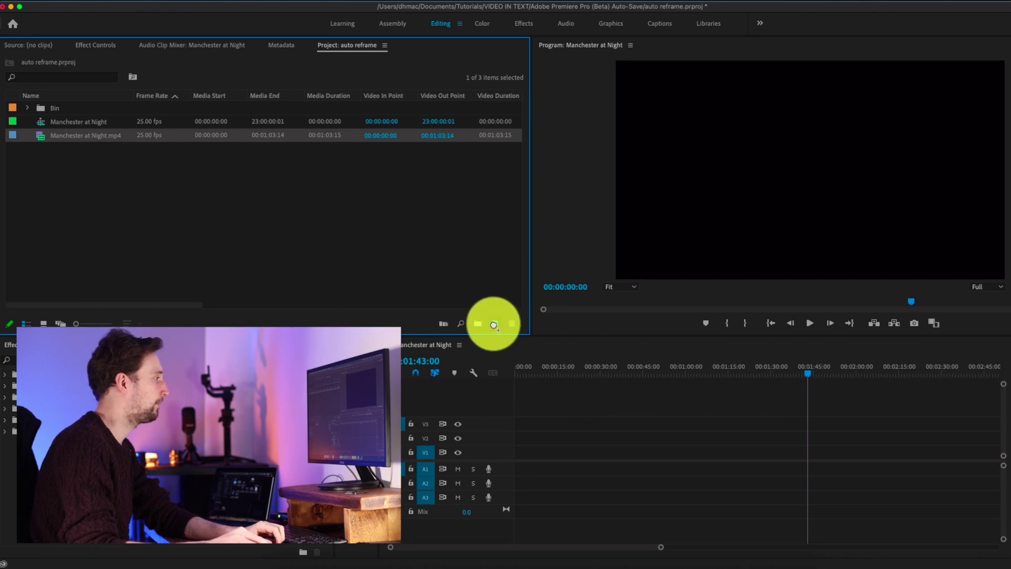
pyautogui.moveTo(493, 324); pyautogui.dragTo(494, 325)
pyautogui.moveTo(524, 366); pyautogui.dragTo(488, 371)
# Mute the A1 audio track and play back the new sequence
pyautogui.click(456, 467)
pyautogui.press('space')
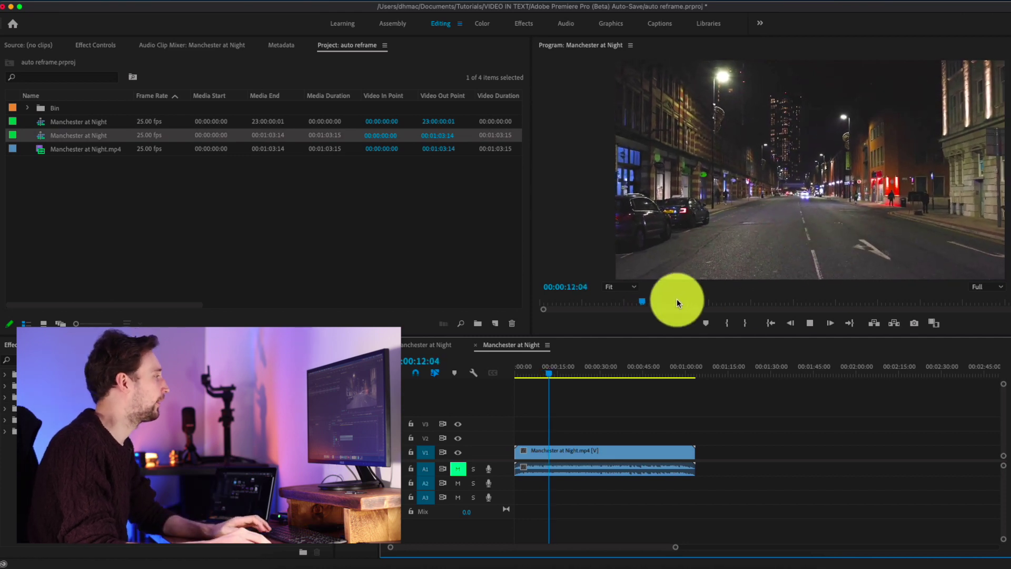
pyautogui.click(552, 371)
pyautogui.moveTo(552, 371); pyautogui.dragTo(628, 393)
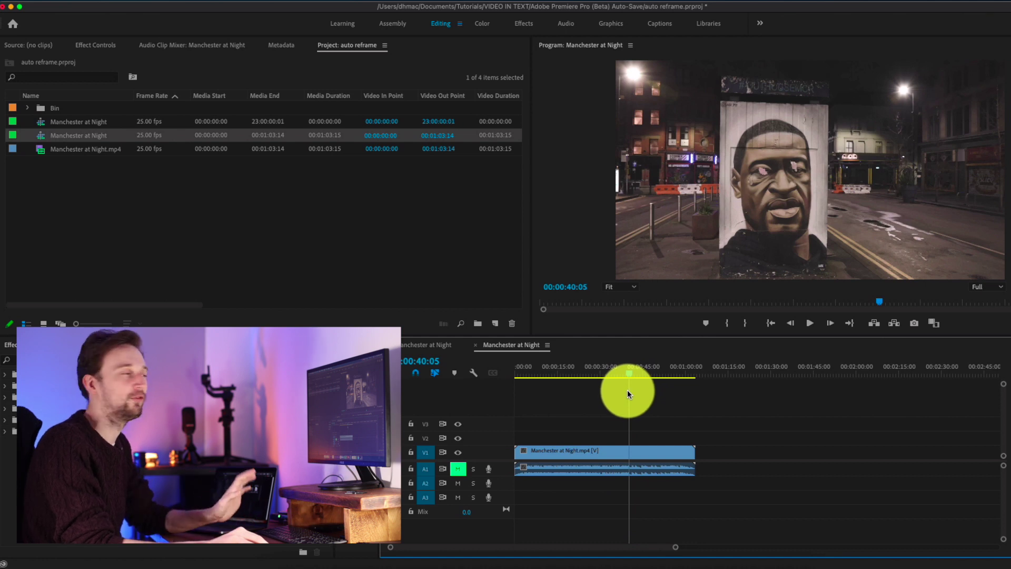
pyautogui.moveTo(628, 393); pyautogui.dragTo(612, 391)
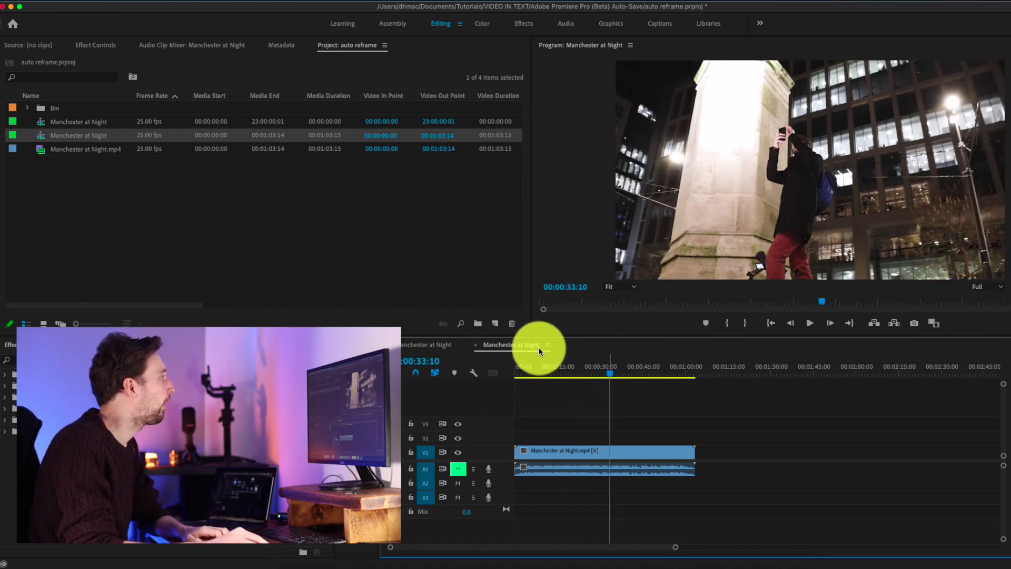
pyautogui.moveTo(595, 371); pyautogui.dragTo(548, 375)
# Run Scene Edit Detection on the V1 clip with Create bin of subclips enabled
pyautogui.rightClick(592, 460)
pyautogui.scroll(-15, 658, 495)
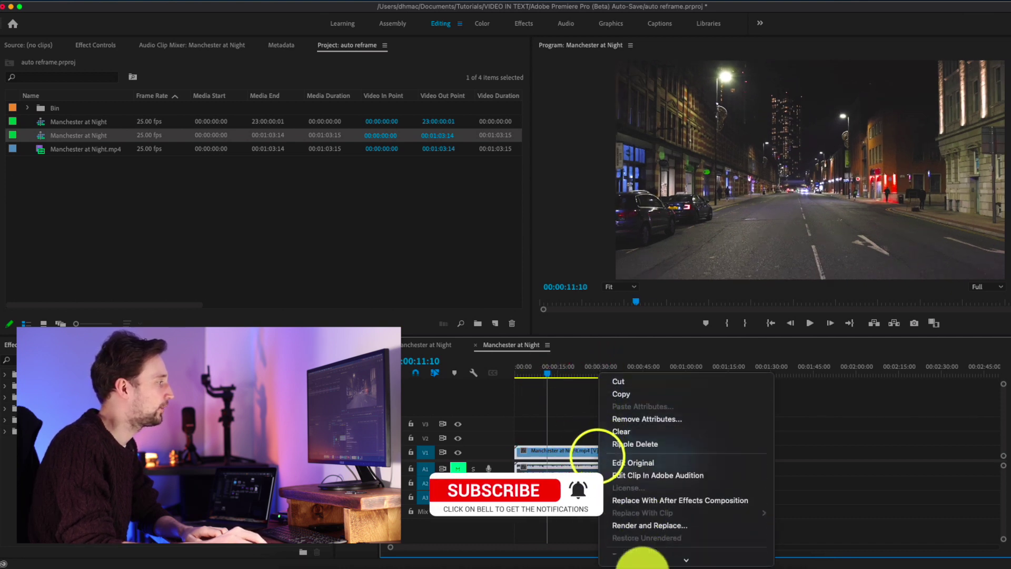
pyautogui.scroll(-3, 661, 495)
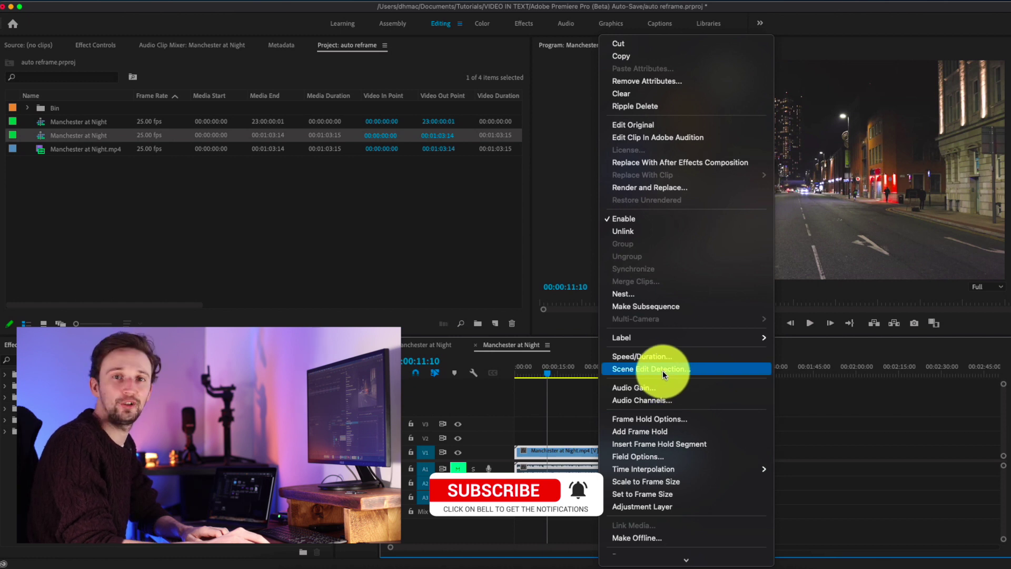
pyautogui.click(663, 370)
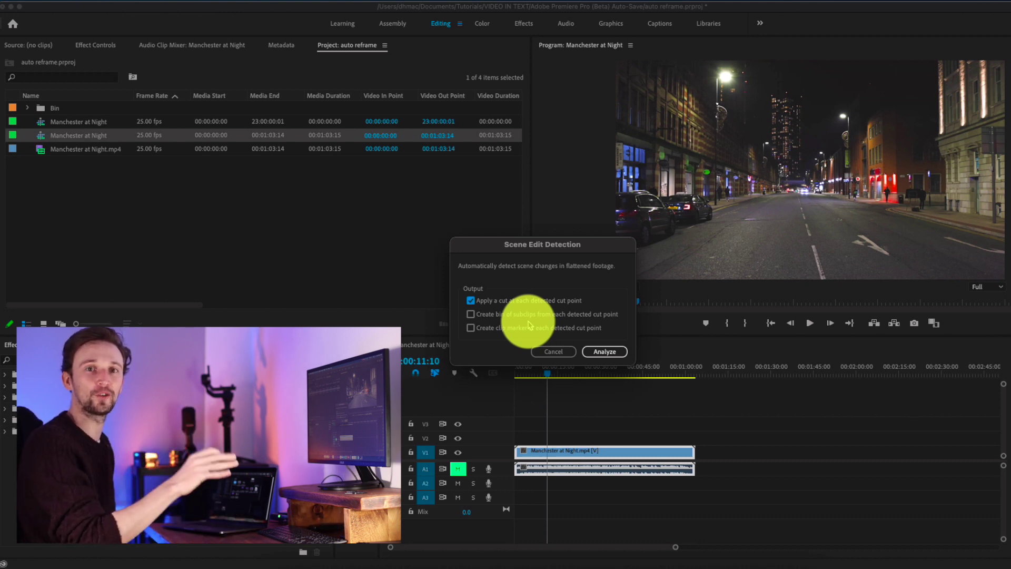
pyautogui.click(529, 316)
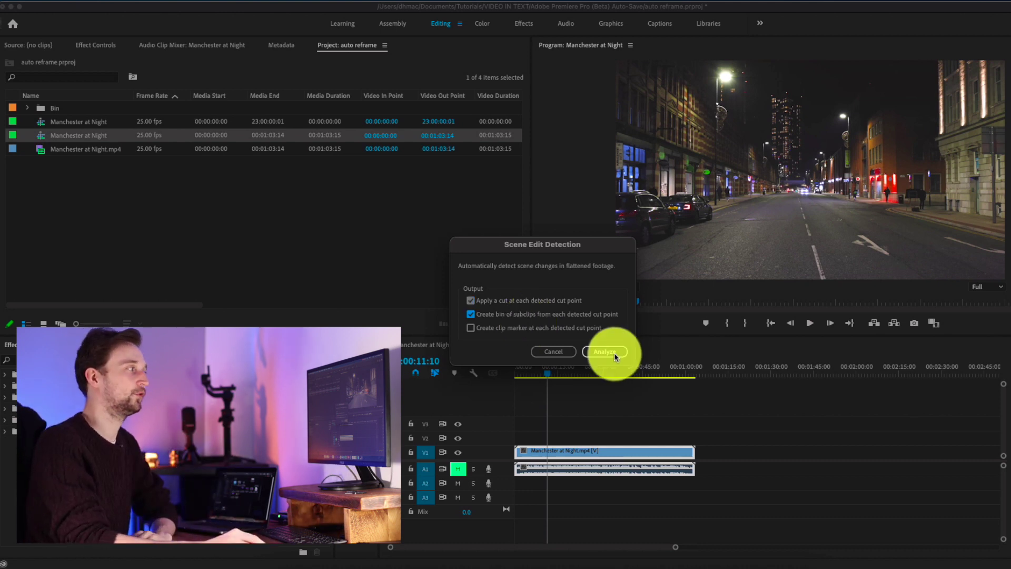
pyautogui.click(614, 353)
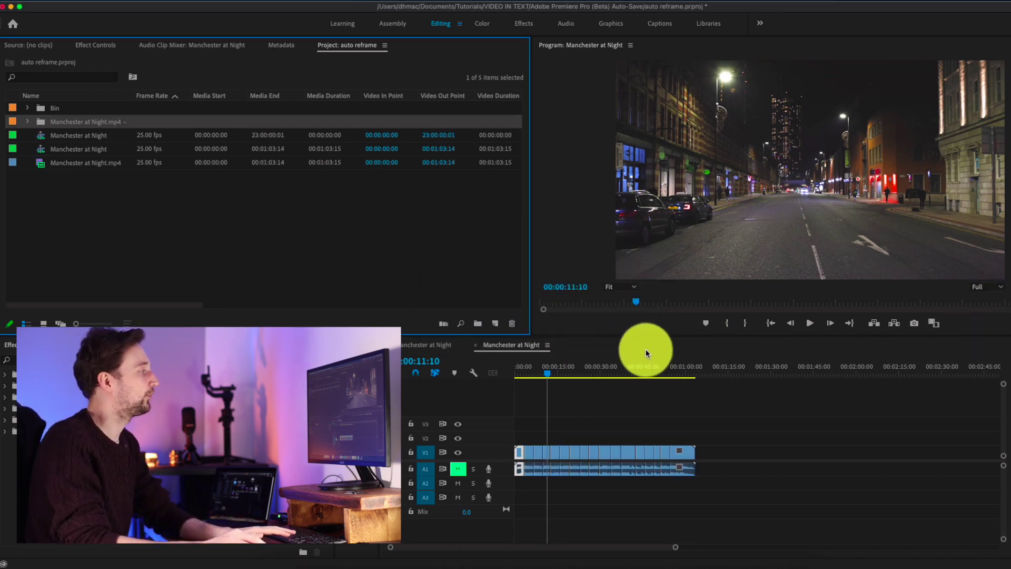
# Play and zoom the split sequence to review the shots around 00:00:21:12
pyautogui.moveTo(549, 374); pyautogui.dragTo(521, 381)
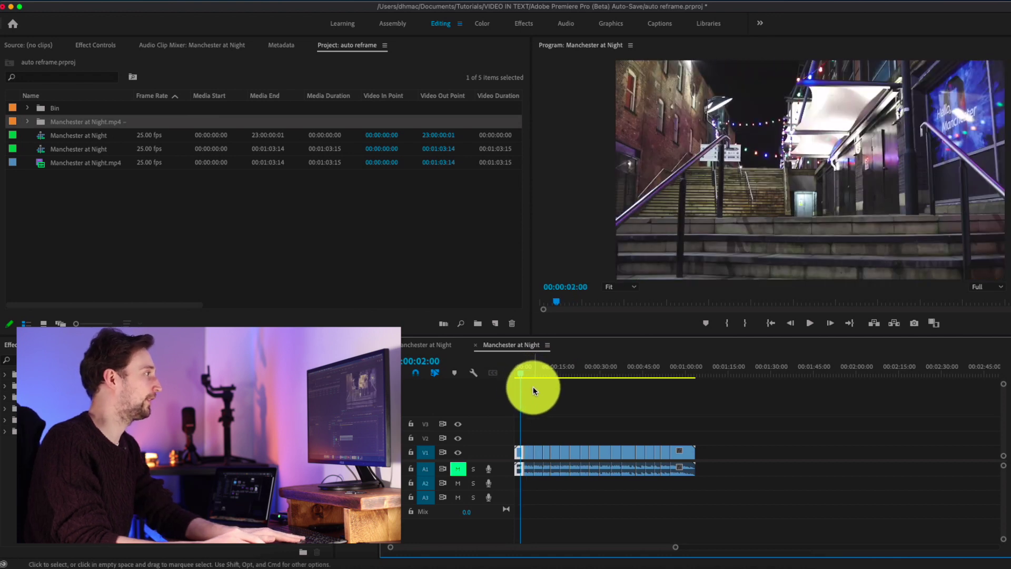
pyautogui.press('space')
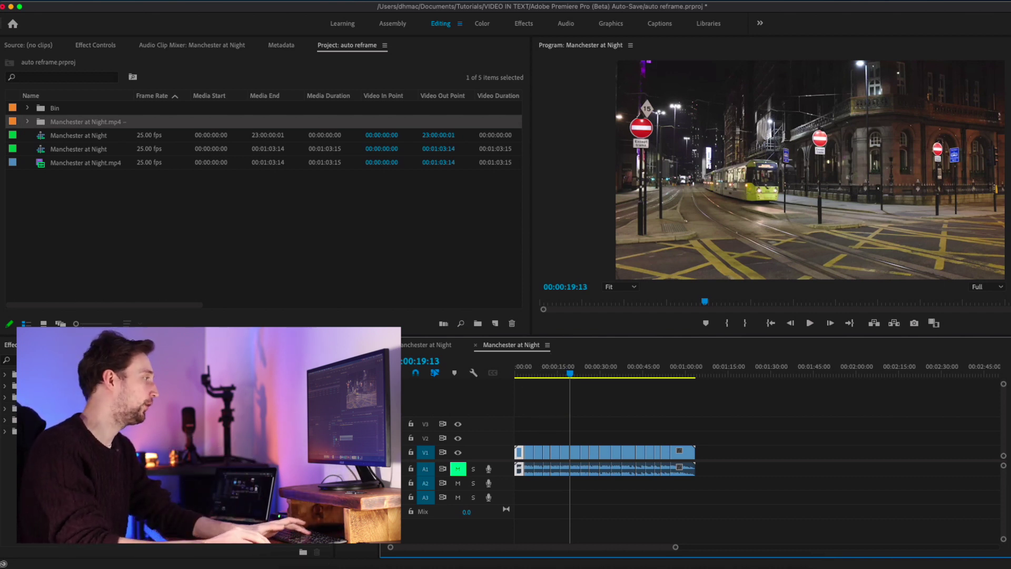
pyautogui.press('=')
pyautogui.press('=')
pyautogui.press('=')
pyautogui.click(801, 375)
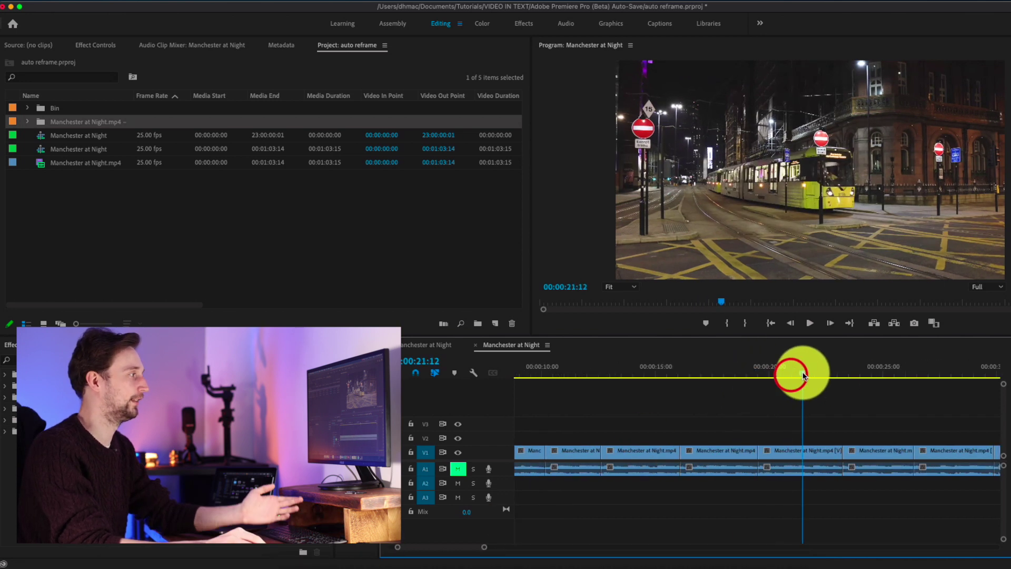
pyautogui.press('c')
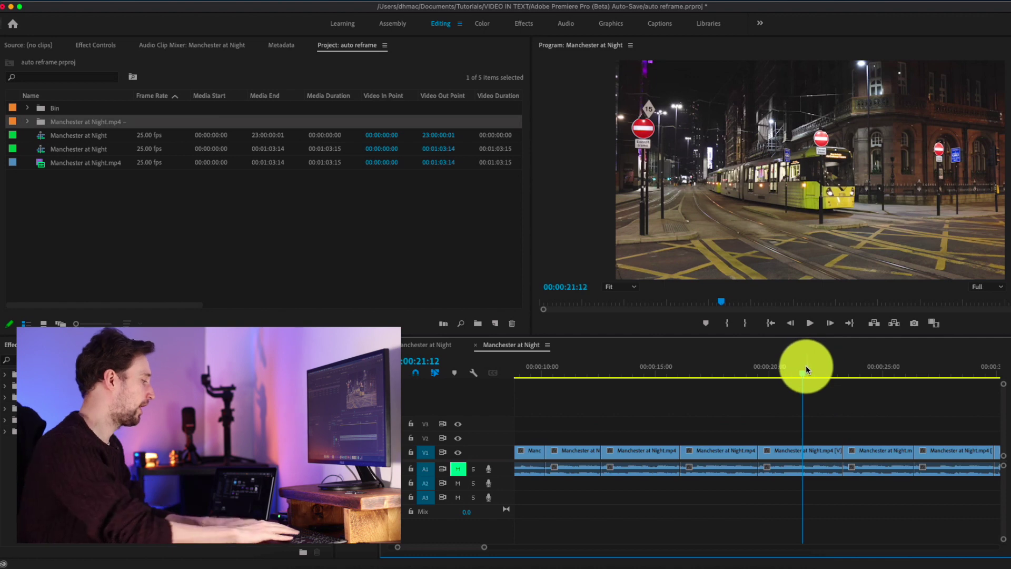
pyautogui.press('-')
pyautogui.press('-')
pyautogui.press('-')
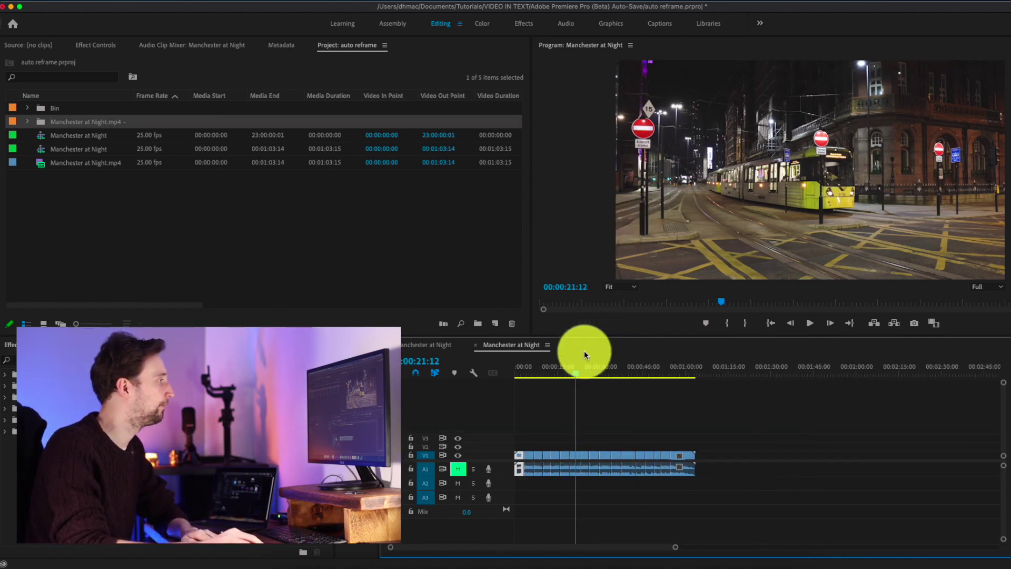
# Select the Christmas display shot on V1 for removal
pyautogui.moveTo(584, 363); pyautogui.dragTo(585, 398)
pyautogui.press('c')
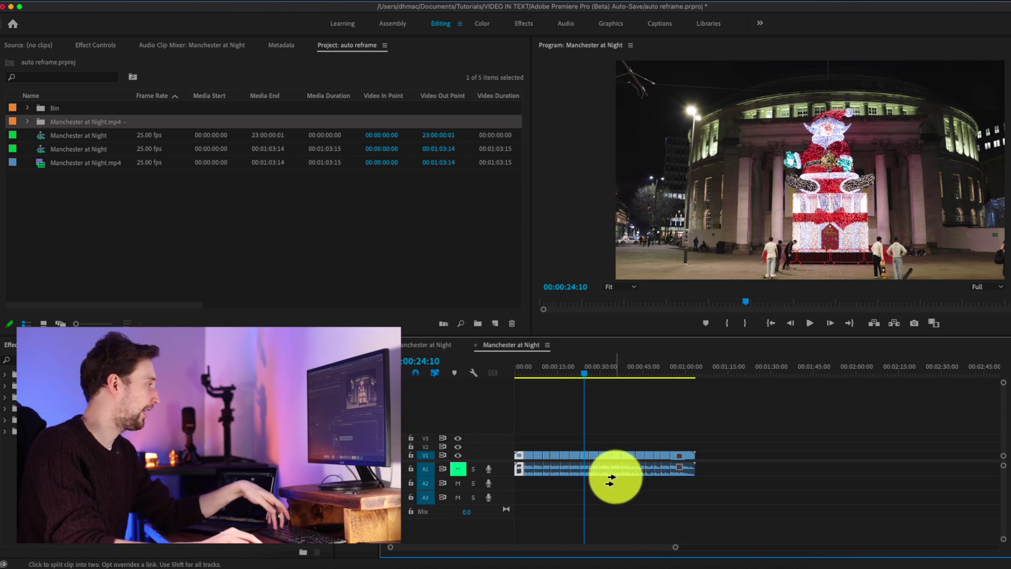
pyautogui.click(586, 456)
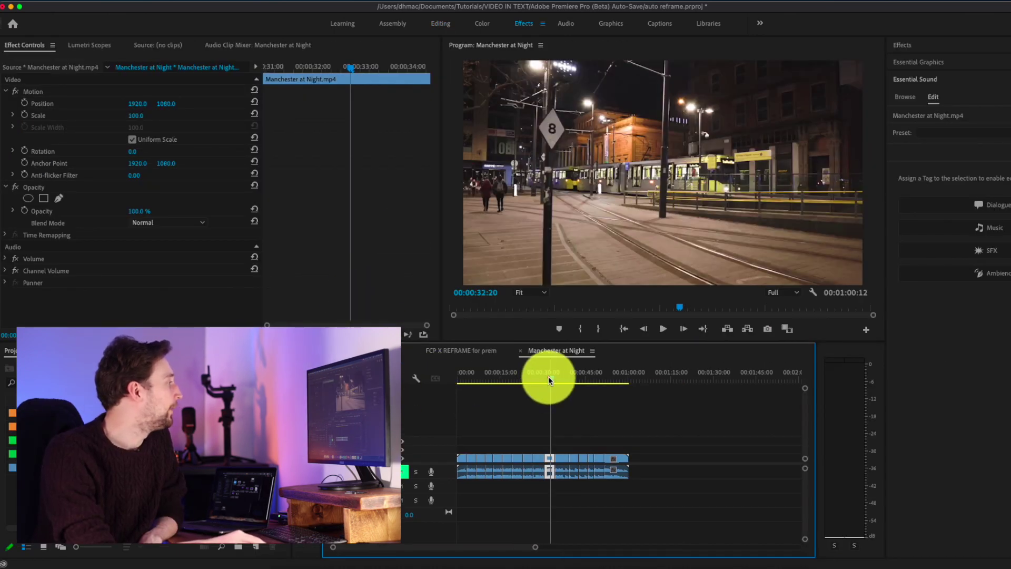
# In the Color workspace, raise the Lumetri Temperature to warm the graffiti mural shot
pyautogui.moveTo(549, 379); pyautogui.dragTo(558, 399)
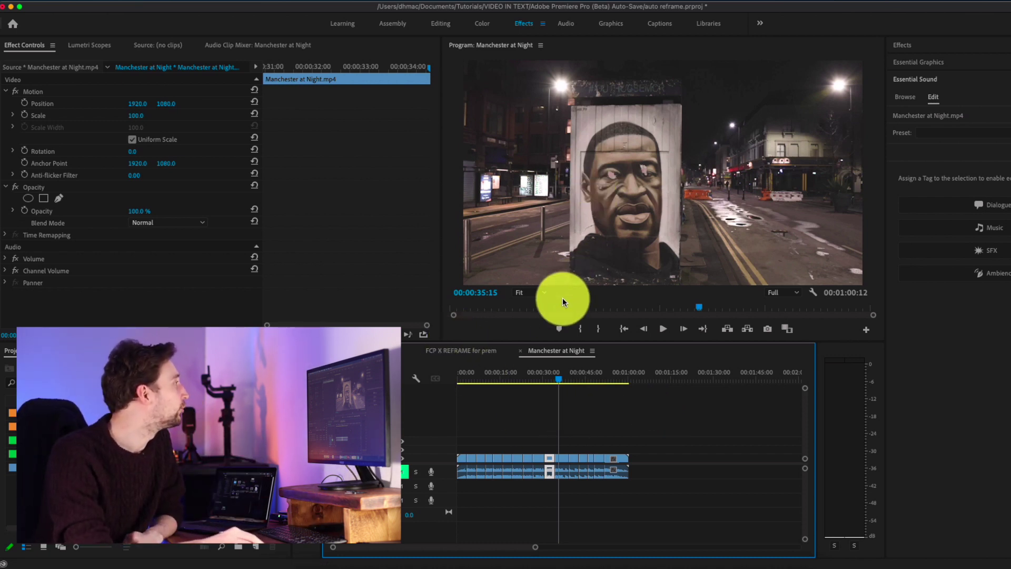
pyautogui.click(479, 25)
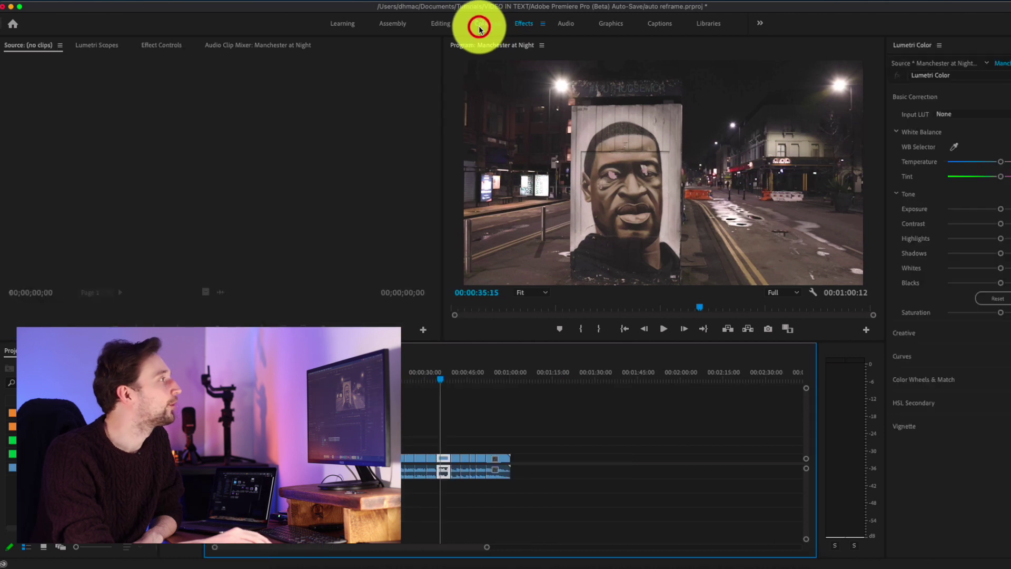
pyautogui.click(1001, 162)
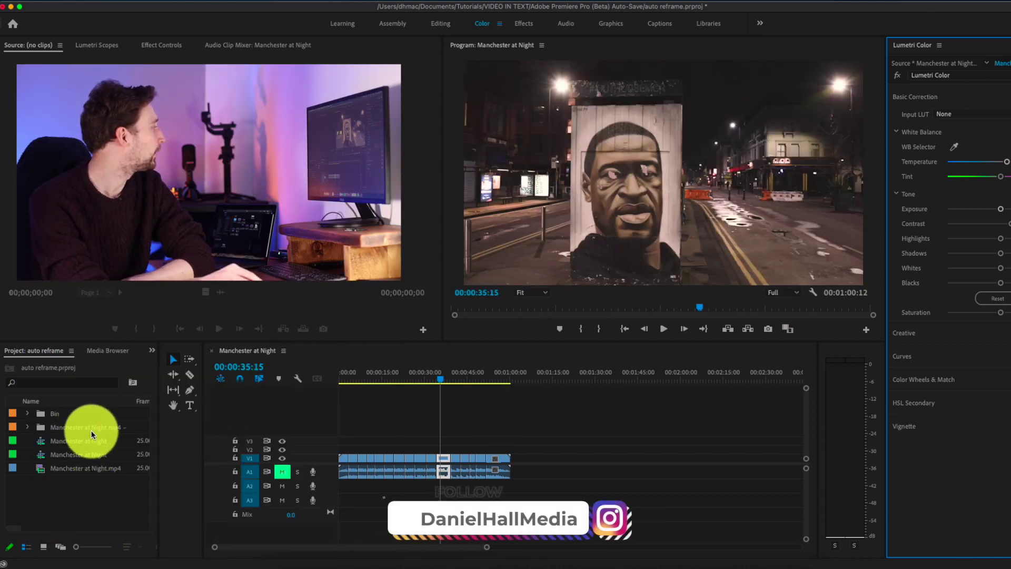
# Place a subclip from the Manchester at Night.mp4 bin on V1 around 1:22
pyautogui.click(28, 427)
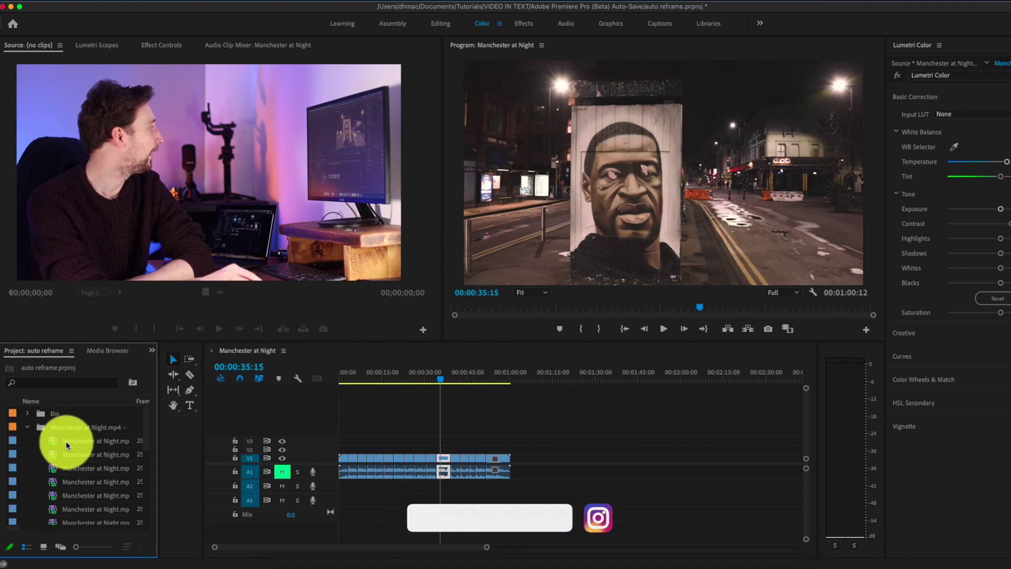
pyautogui.moveTo(87, 470); pyautogui.dragTo(579, 472)
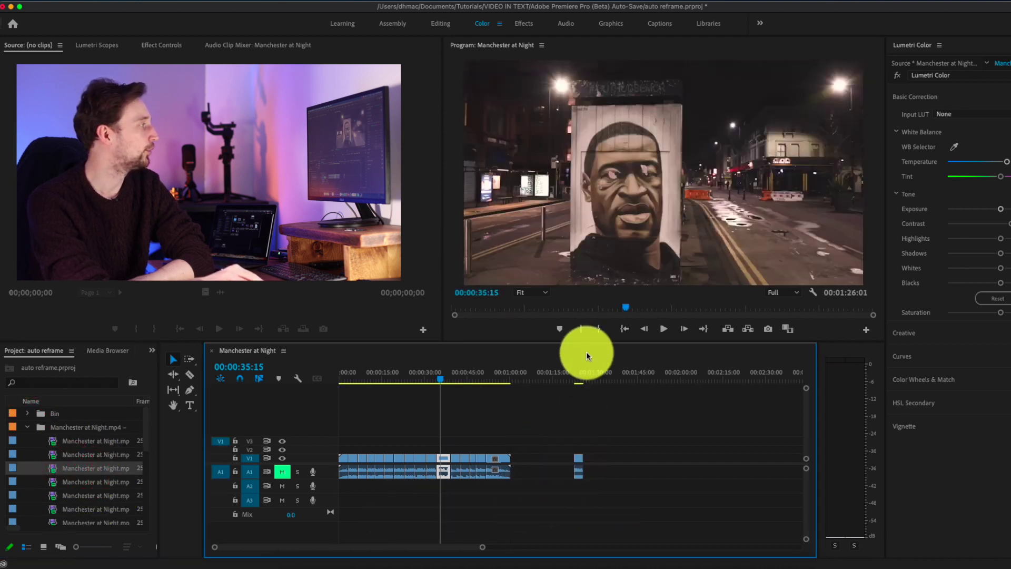
pyautogui.moveTo(571, 375); pyautogui.dragTo(588, 375)
pyautogui.moveTo(145, 472); pyautogui.dragTo(72, 474)
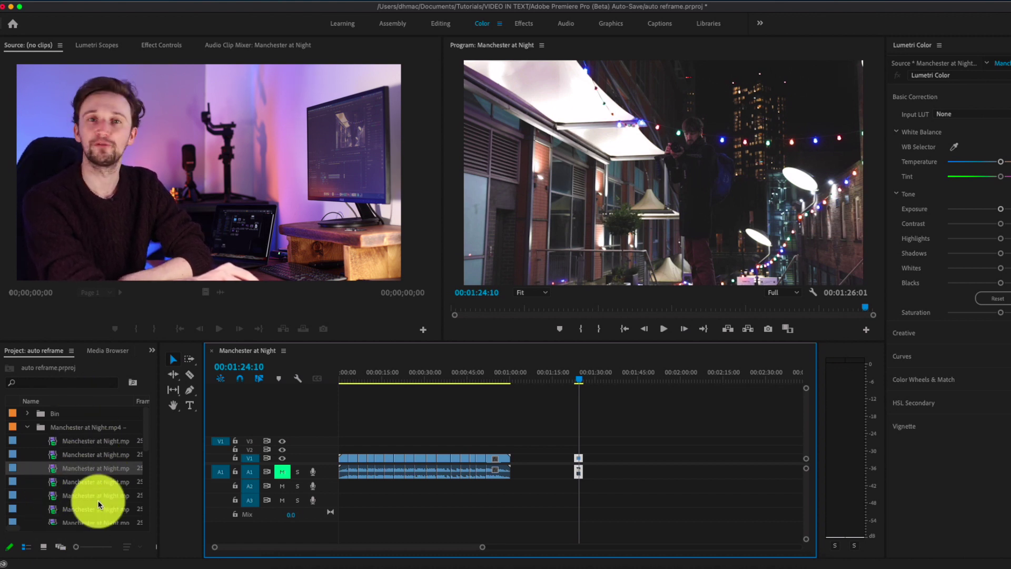